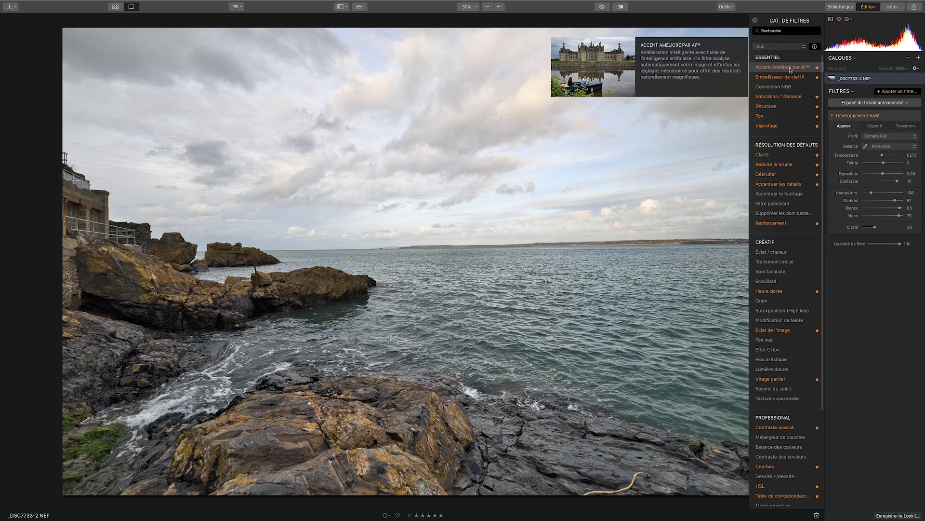
Add the Accent Amélioré par AI filter to the photo and set its Renforcer amount to 73
left_click(791, 70)
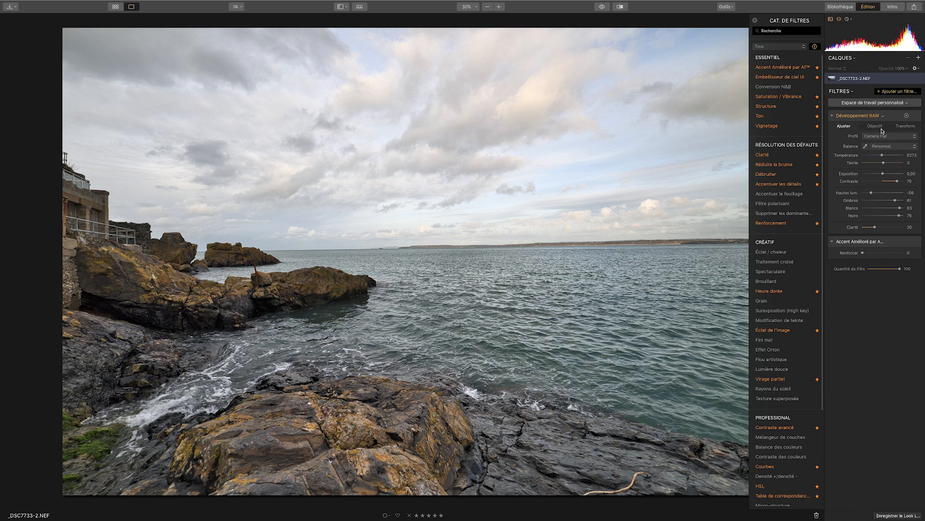
left_click_drag(863, 255, 895, 254)
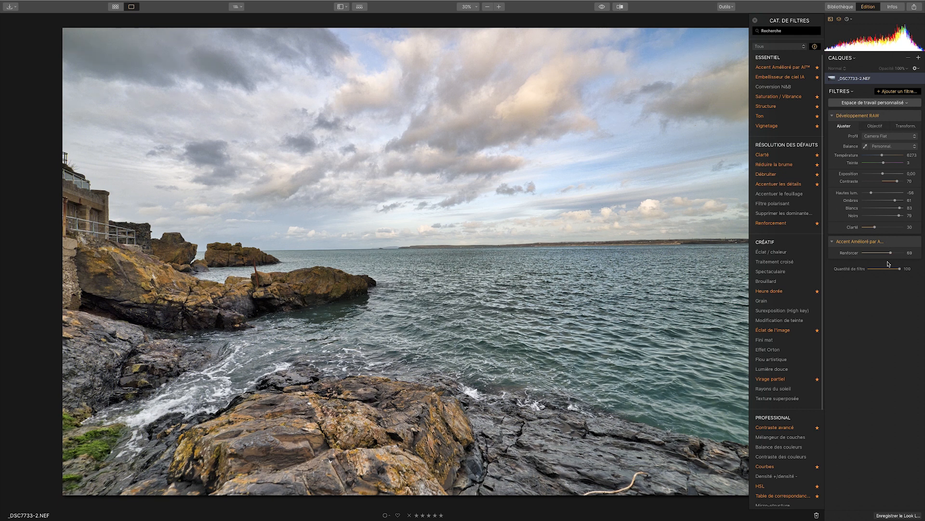
left_click_drag(889, 255, 892, 254)
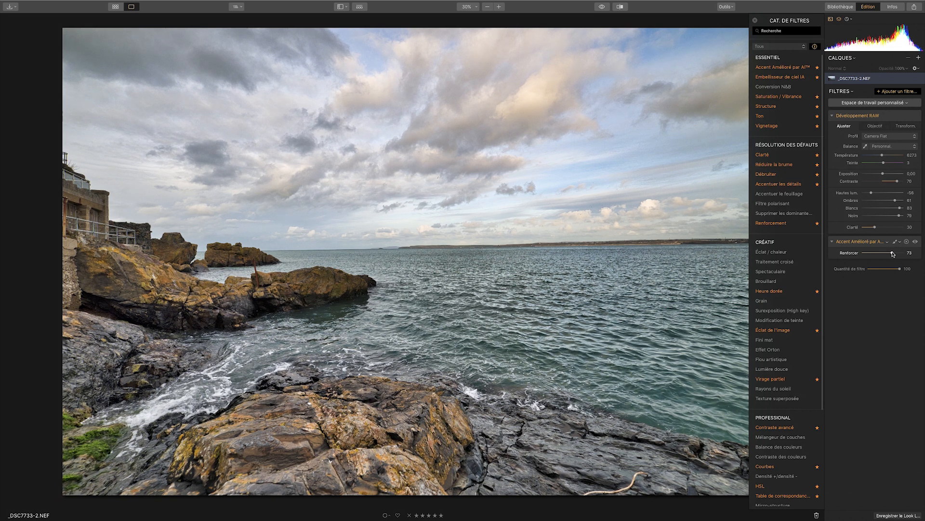
Compare the photo with and without the Accent Amélioré par AI filter by repeatedly switching its visibility
left_click(916, 242)
left_click(915, 242)
left_click(916, 242)
left_click(916, 242)
left_click(916, 242)
left_click(915, 242)
left_click(915, 242)
left_click(915, 242)
left_click(916, 242)
left_click(916, 242)
left_click(915, 242)
left_click(916, 242)
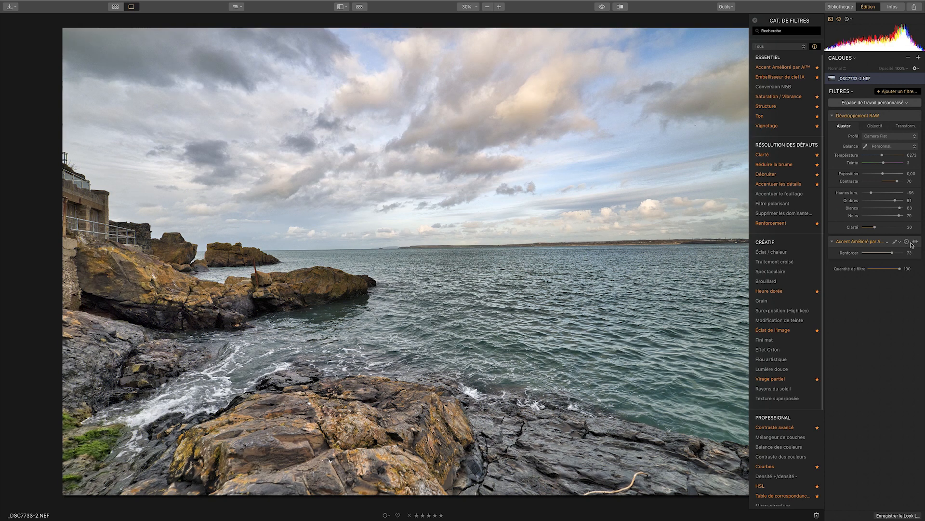
Add the Embellisseur de ciel IA filter with a Quantité of 35 and set the Accent Amélioré filter's Renforcer to 52
mouse_move(788, 77)
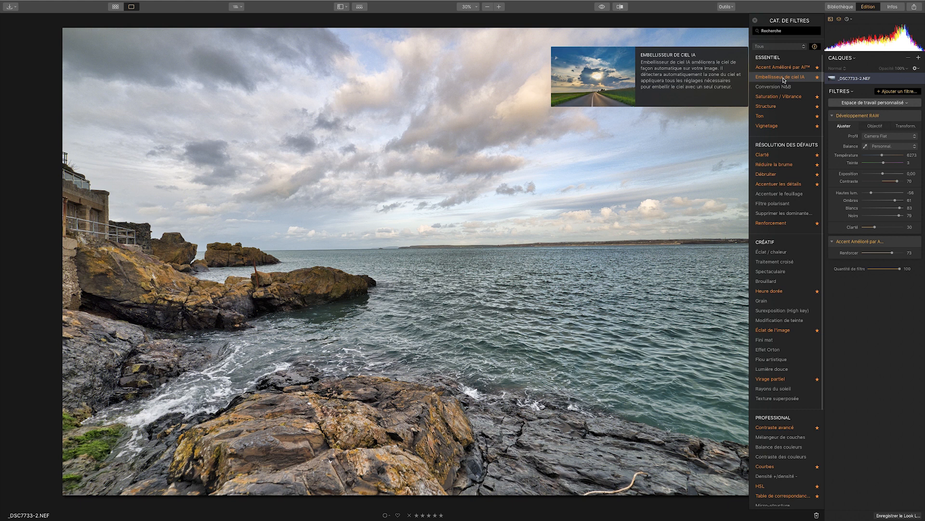
left_click(784, 79)
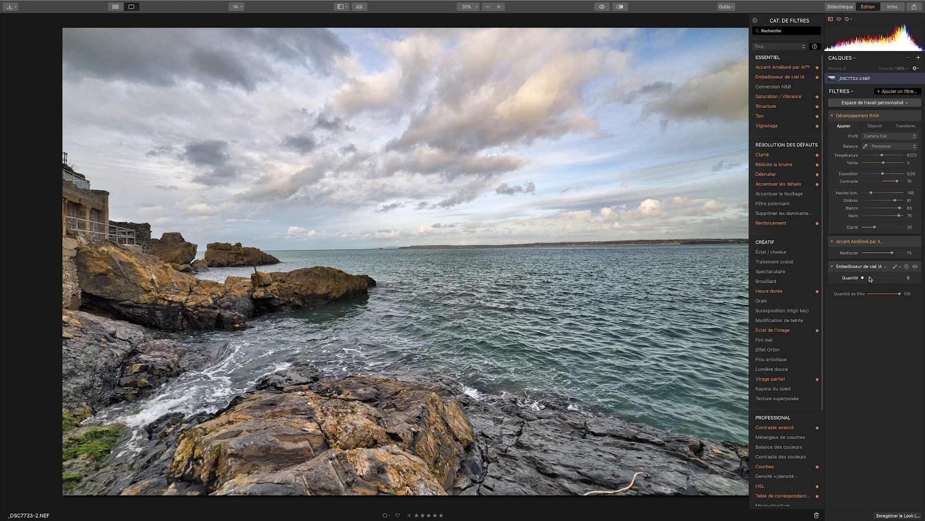
left_click_drag(864, 279, 872, 278)
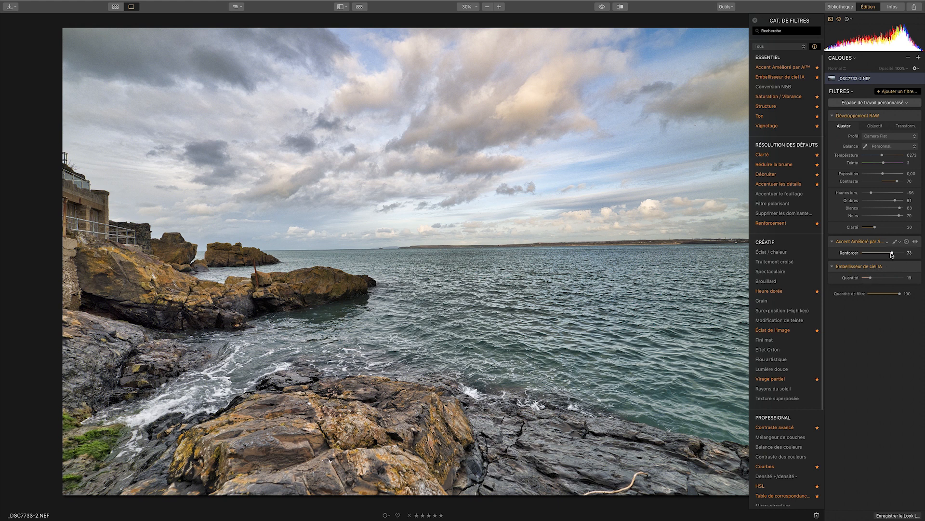
mouse_move(894, 254)
left_mouse_down()
mouse_move(870, 258)
mouse_move(871, 279)
mouse_move(879, 278)
mouse_move(880, 254)
mouse_move(881, 278)
mouse_move(885, 254)
left_mouse_up()
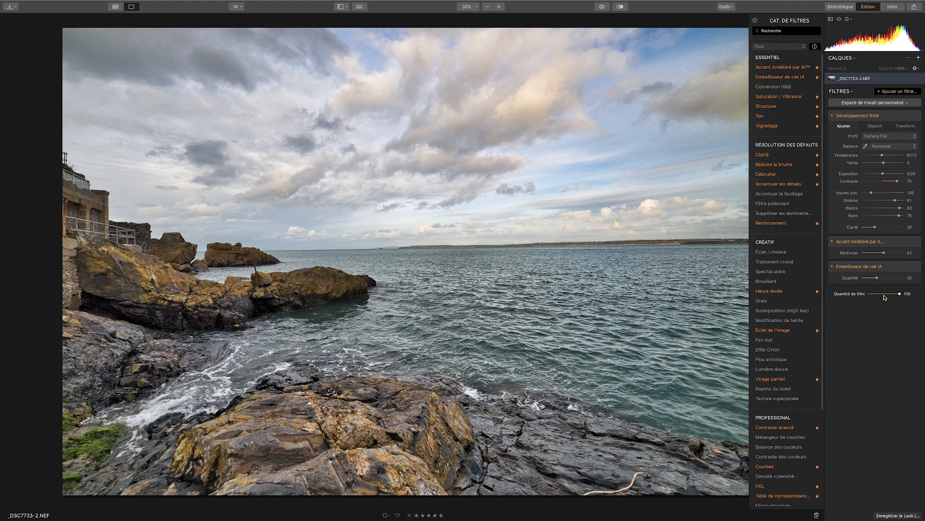
Add the Saturation / Vibrance filter, setting Saturation to -38 and Vibrance to 33
mouse_move(779, 98)
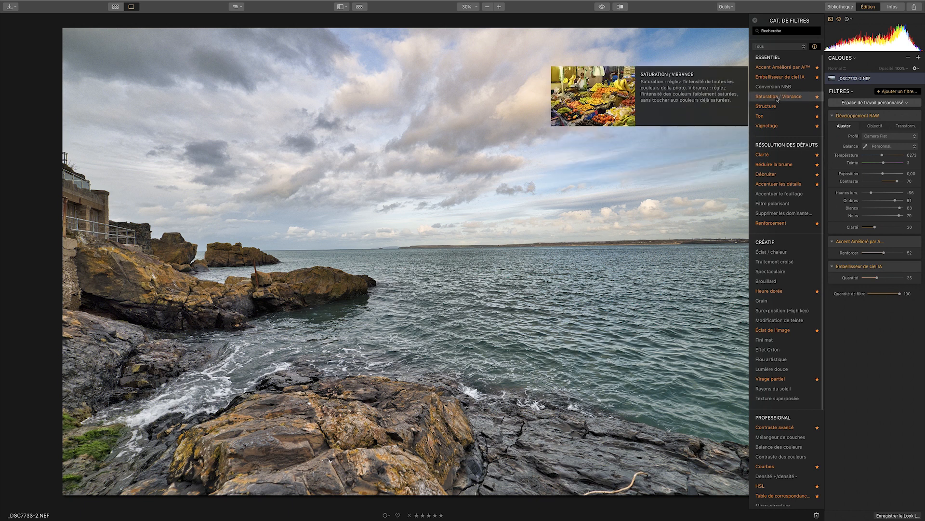
left_click(779, 98)
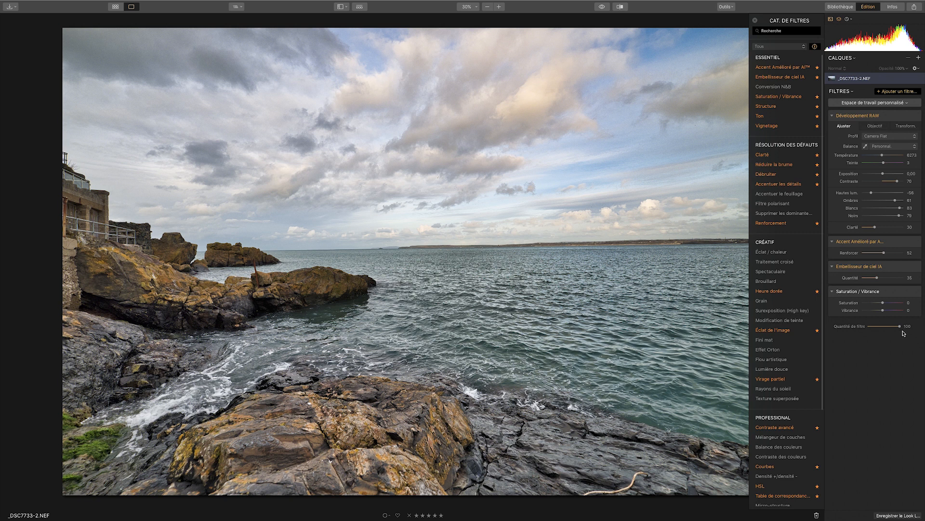
left_click_drag(883, 302, 904, 302)
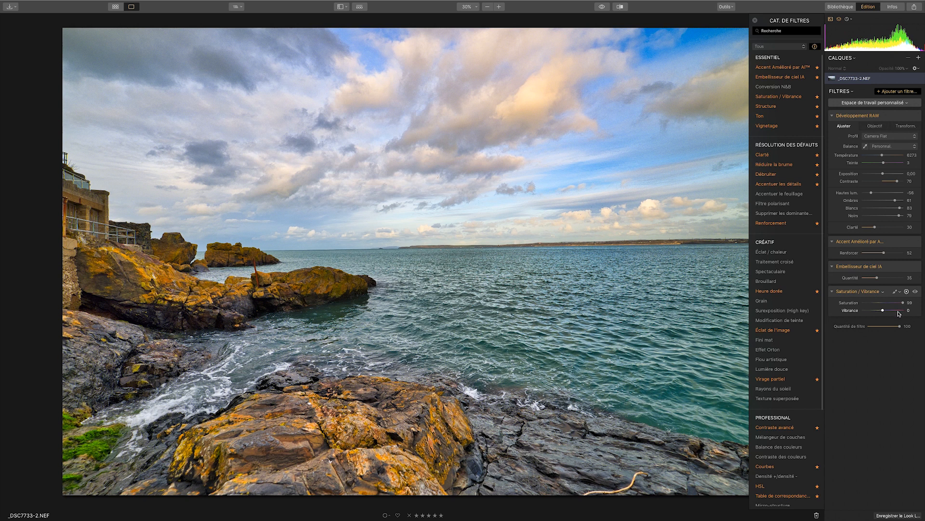
double_click(851, 303)
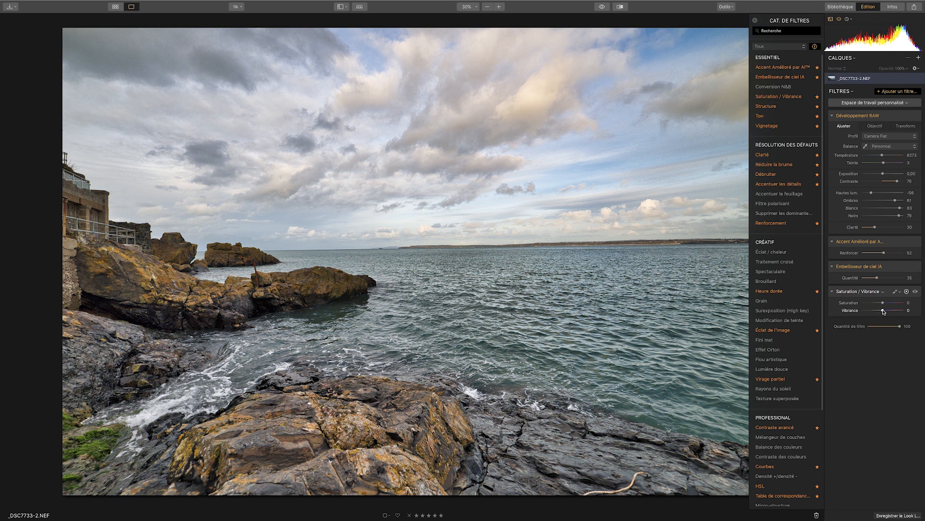
mouse_move(884, 311)
left_mouse_down()
mouse_move(893, 309)
mouse_move(874, 304)
mouse_move(892, 311)
left_mouse_up()
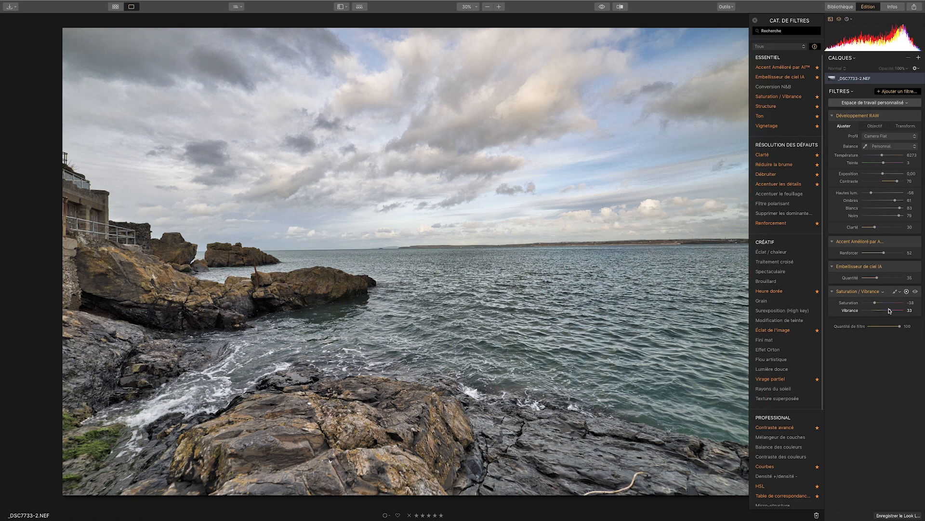
Compare the photo with and without the Saturation / Vibrance filter by switching its visibility
left_click(916, 290)
left_click(916, 291)
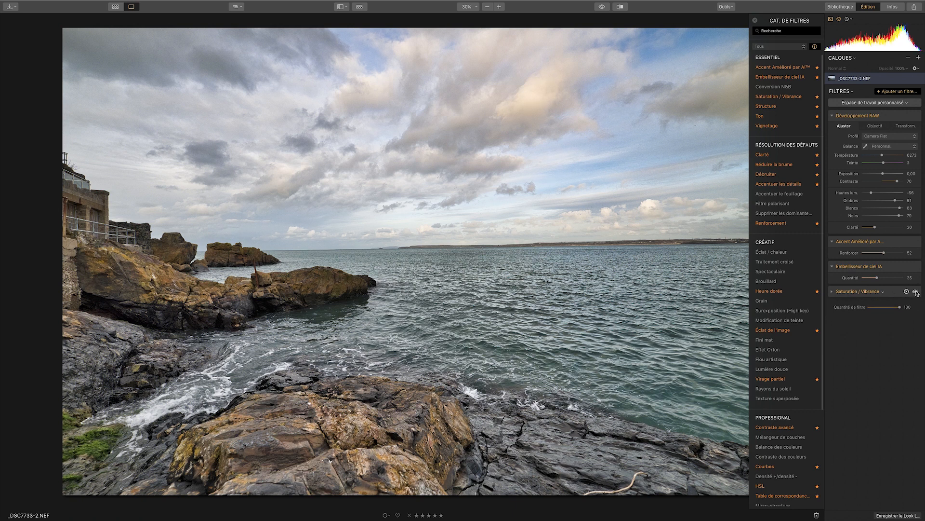
left_click(916, 291)
left_click(913, 291)
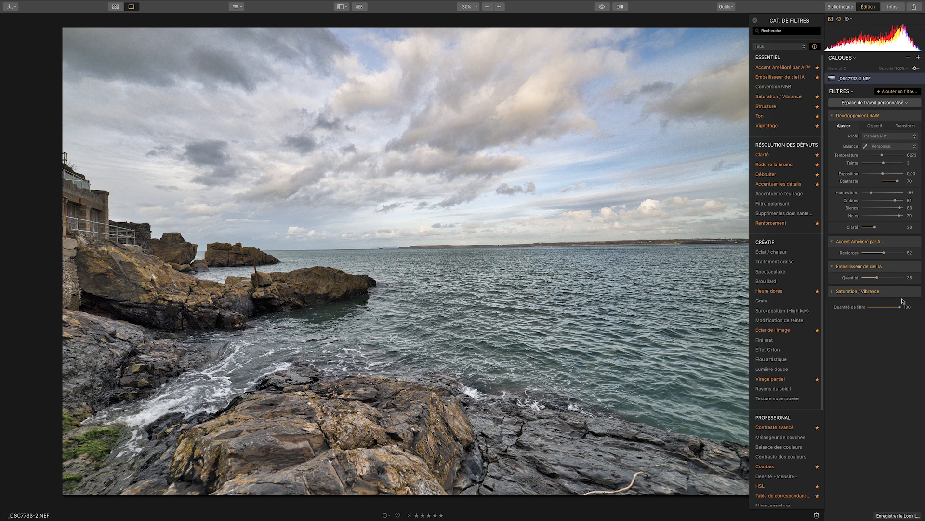
Add a Ton filter and set its Smart Tone to 44 to brighten the photo
mouse_move(770, 120)
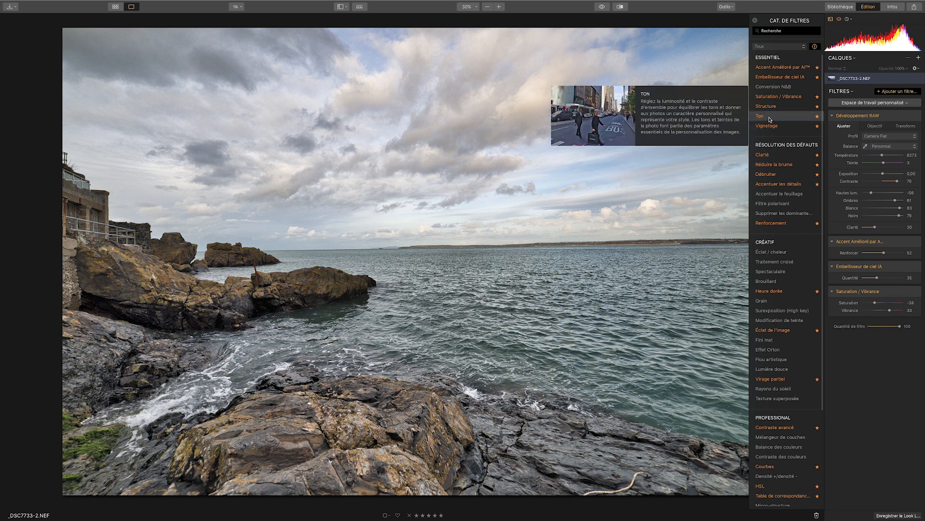
left_click(770, 120)
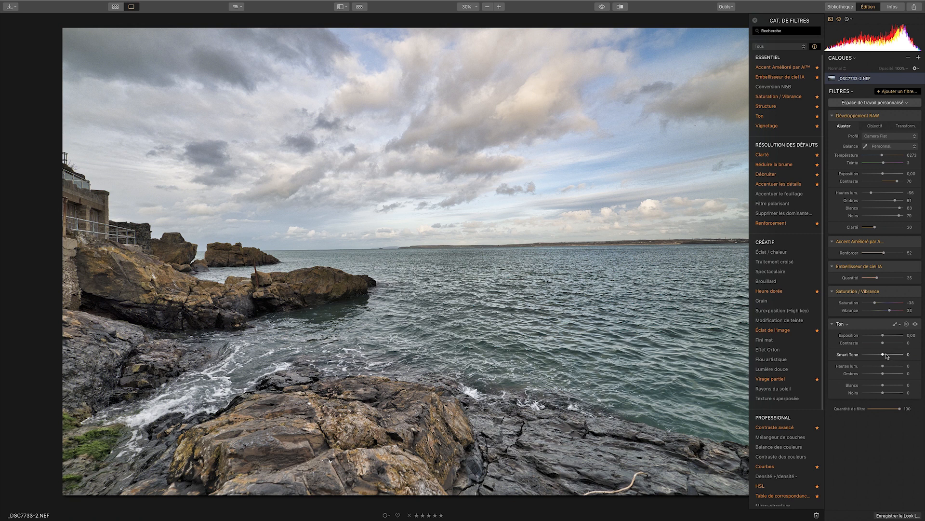
mouse_move(884, 356)
left_mouse_down()
mouse_move(899, 355)
mouse_move(878, 354)
left_mouse_up()
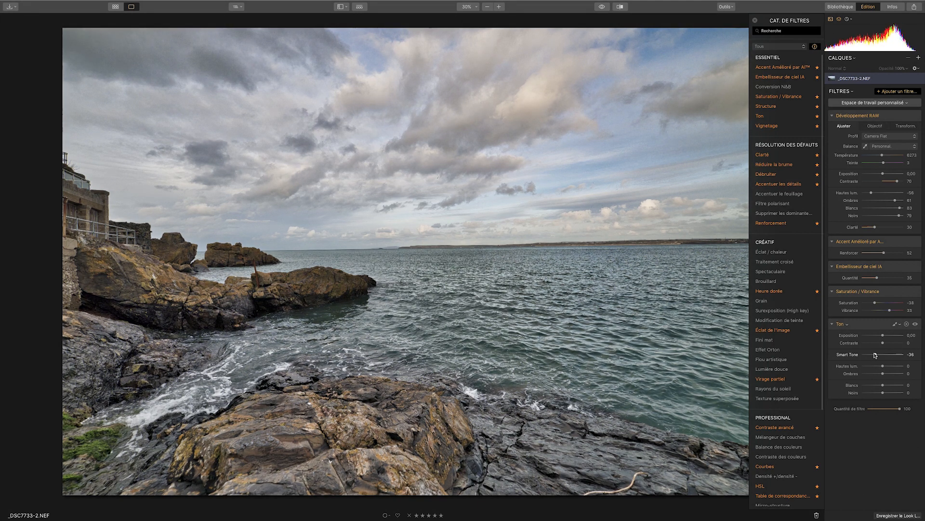
left_click_drag(869, 355, 884, 355)
double_click(852, 355)
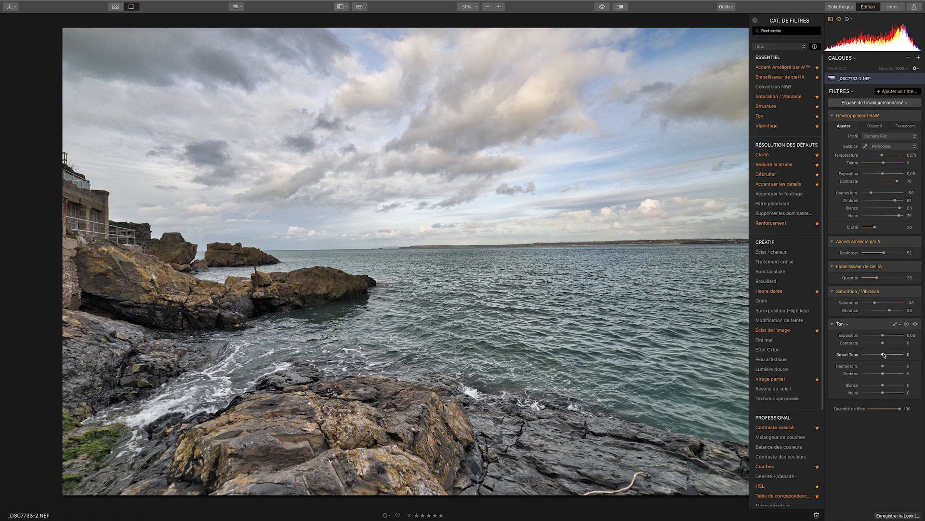
left_click_drag(884, 355, 896, 355)
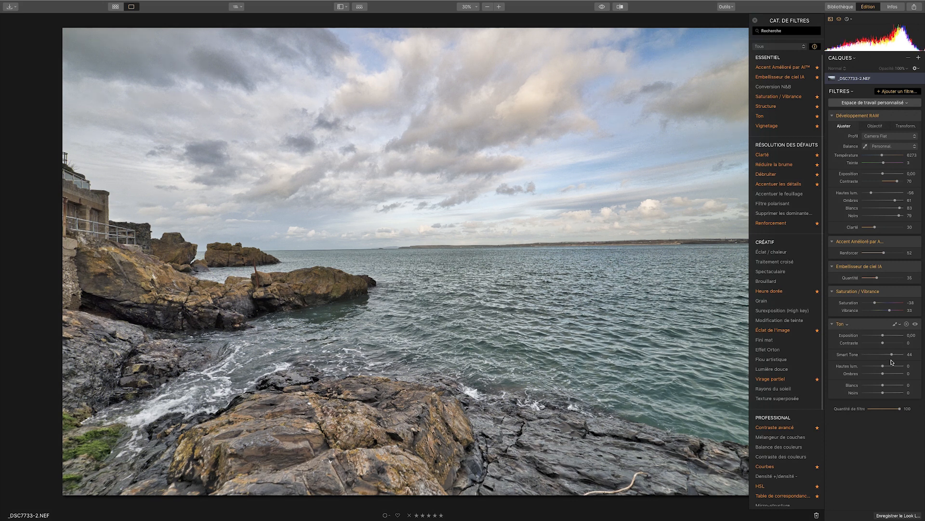
Add a second Ton filter and set its Smart Tone to -57
left_click(768, 119)
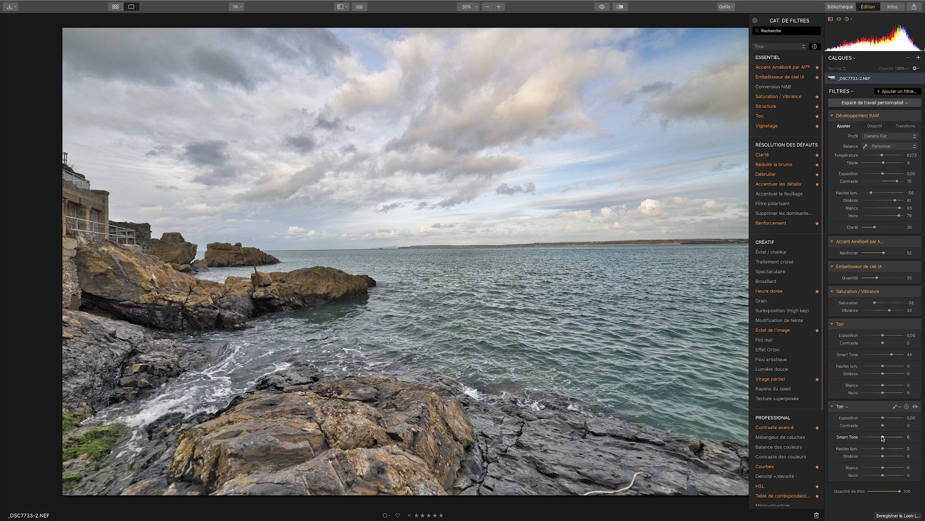
left_click_drag(883, 437, 870, 437)
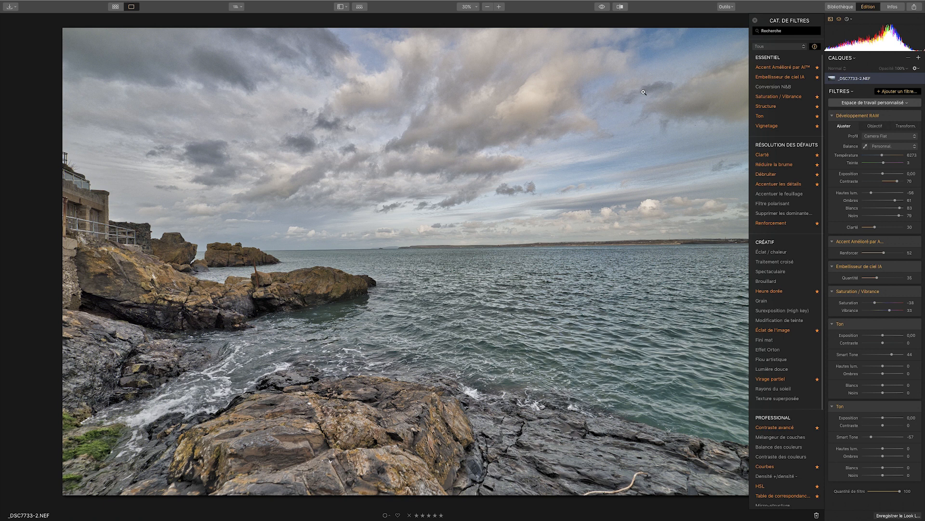
Compare the original and fully edited photo by switching the before/after preview several times
left_click(602, 8)
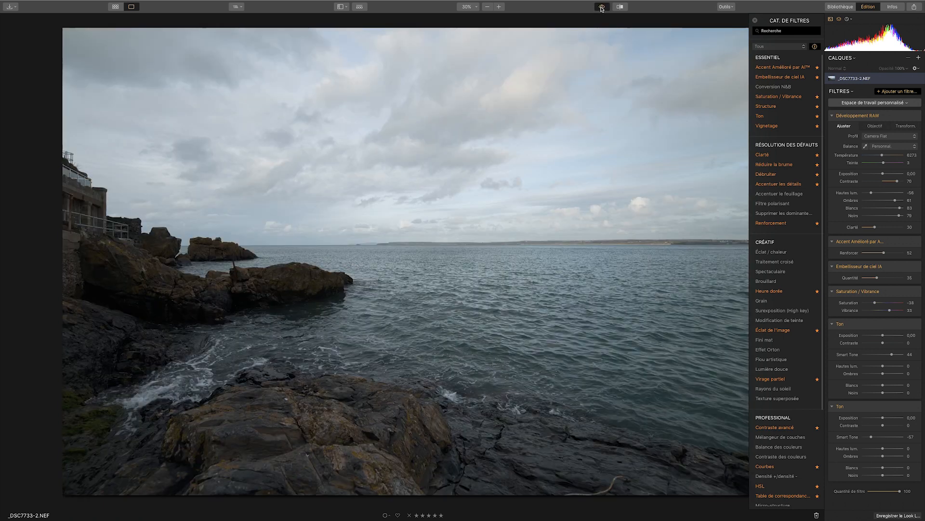
left_click(602, 8)
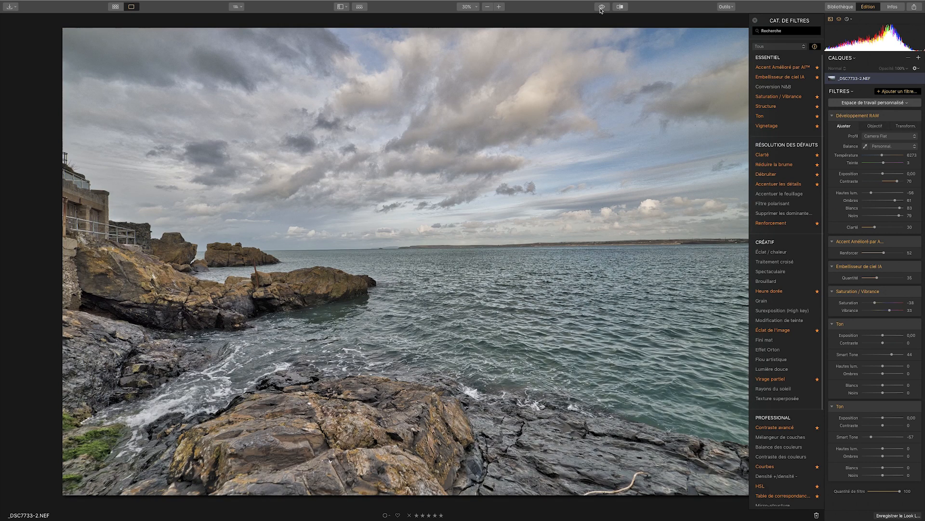
left_click(601, 9)
left_click(601, 9)
left_click(600, 10)
left_click(601, 10)
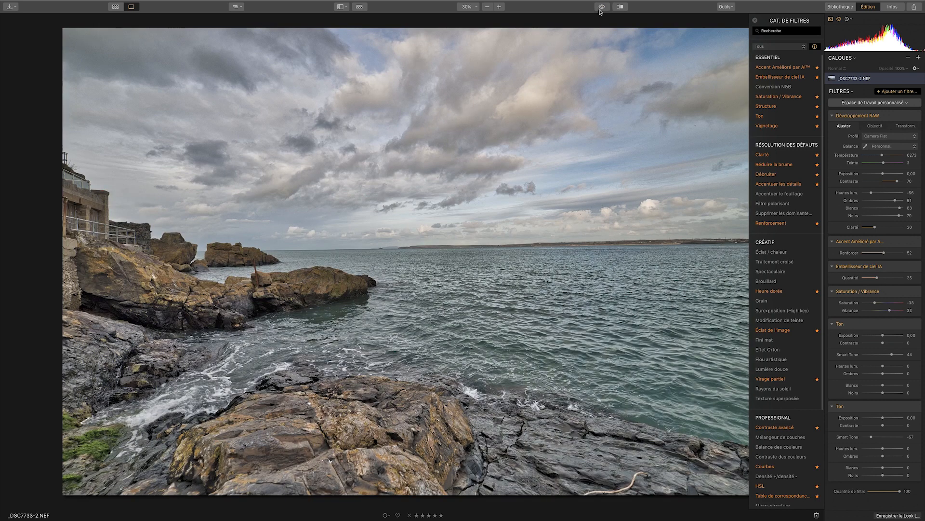